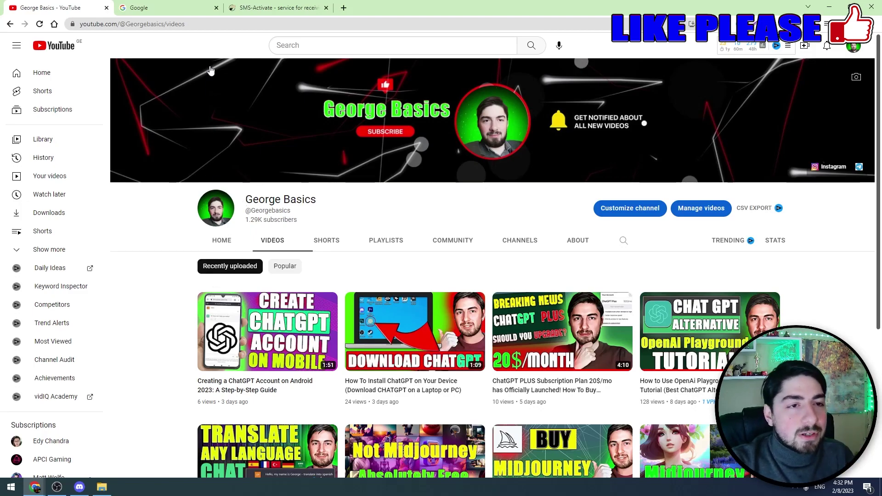
Switch from the YouTube channel page to the Google start page tab.
click(151, 4)
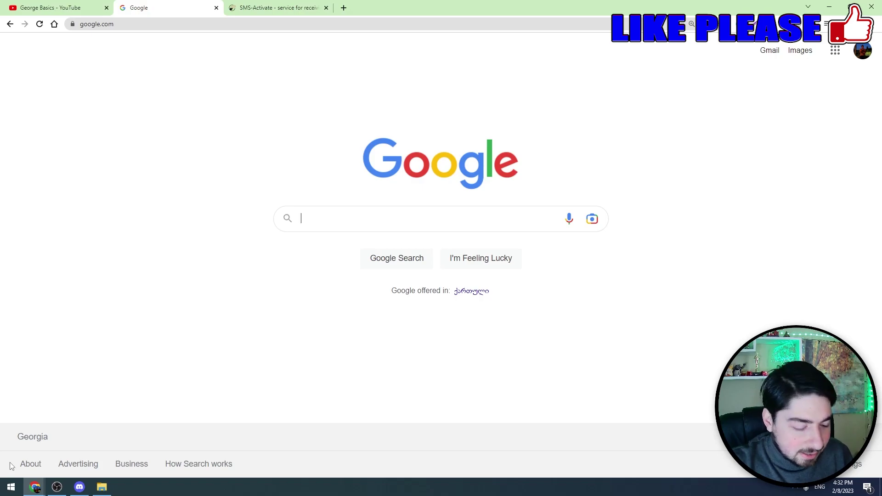
Search Google for 'free sms activation' and open six top free-SMS results in background tabs.
text(free s)
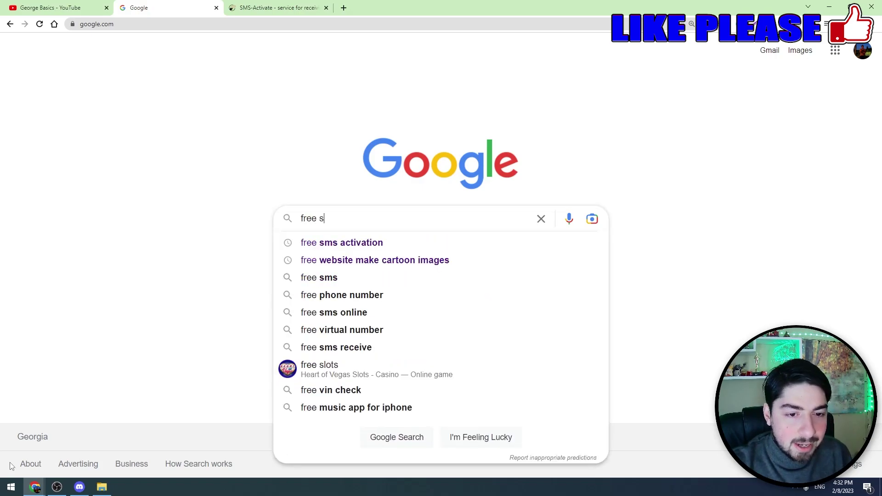
text(ms activation)
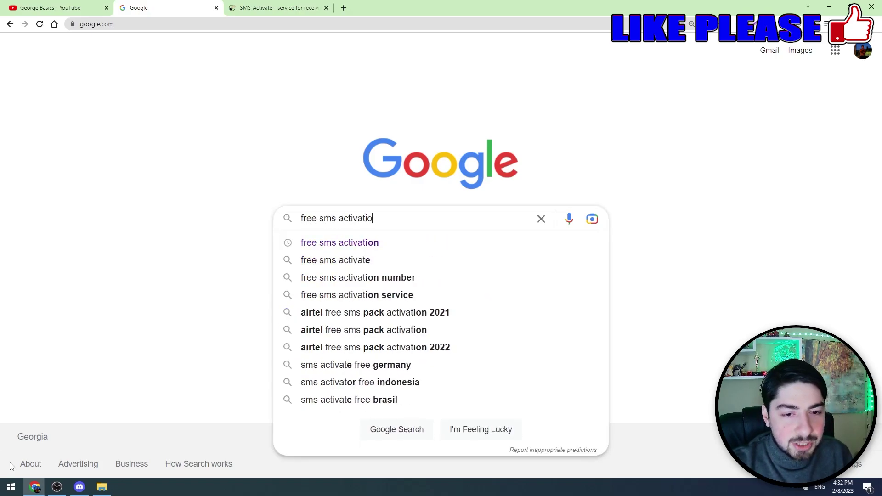
key(Return)
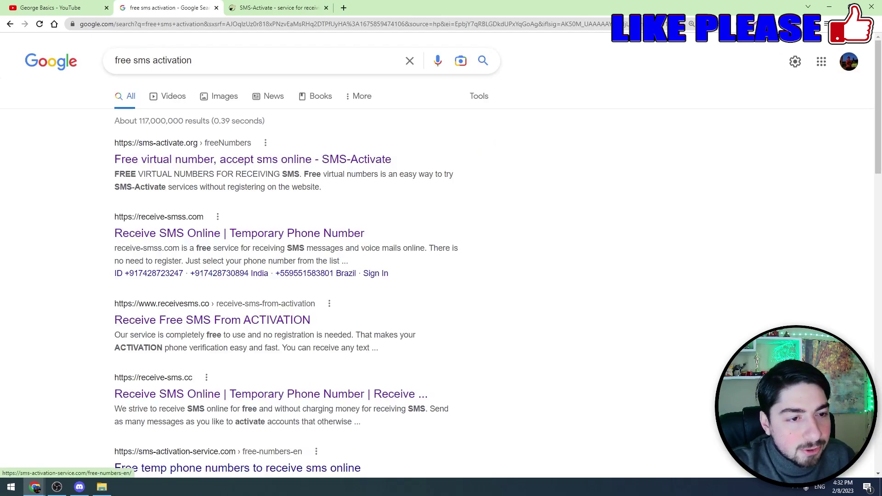
middle_click(184, 162)
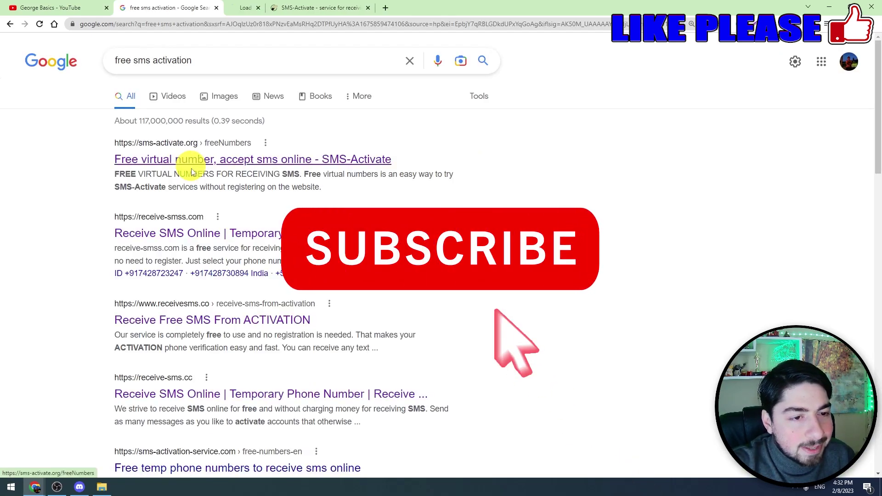
middle_click(170, 233)
middle_click(157, 324)
scroll(154, 319, down, 2)
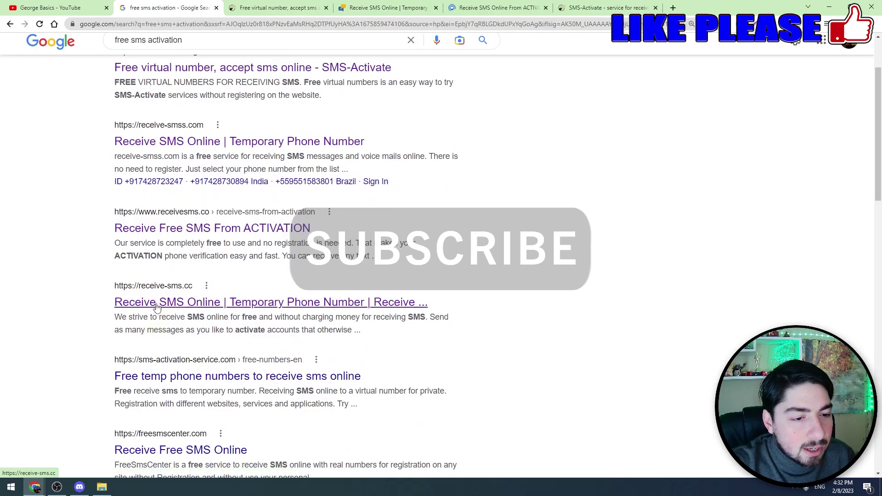
middle_click(153, 299)
scroll(161, 275, down, 3)
middle_click(167, 238)
middle_click(167, 310)
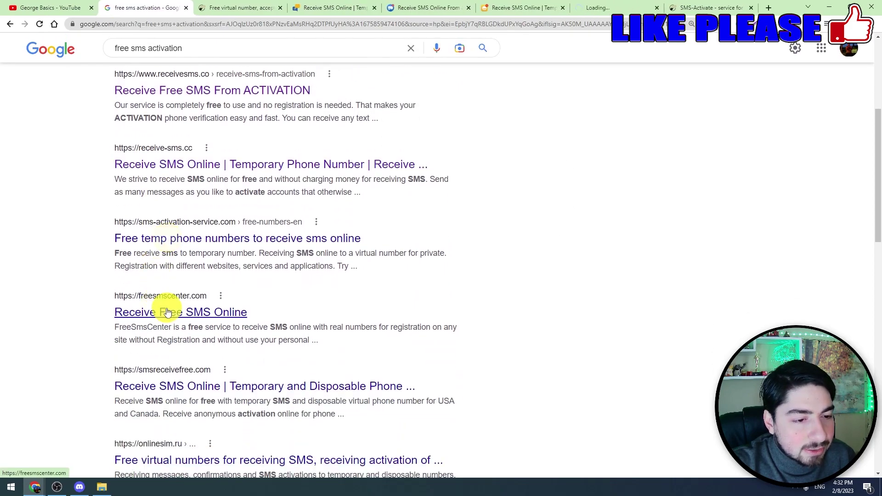
Browse receive-smss.com's free numbers by country, past the Spain, Mexico and Morocco entries.
click(241, 8)
click(145, 7)
click(276, 7)
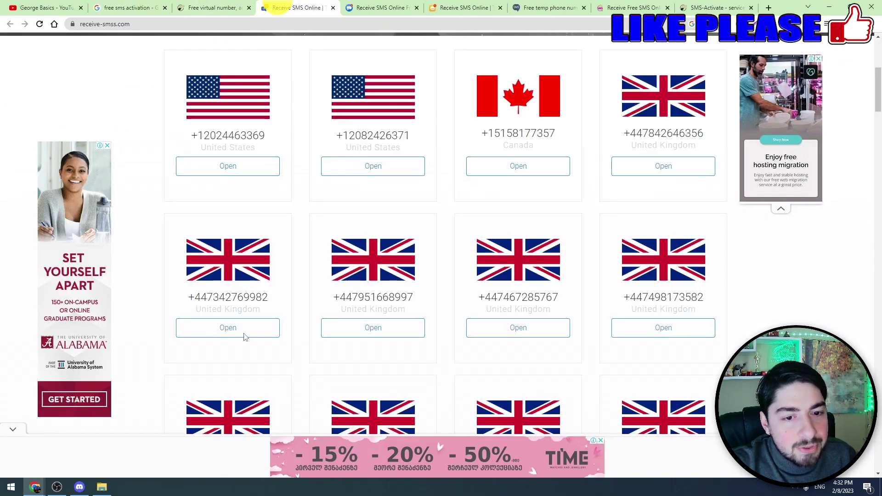
scroll(244, 338, down, 3)
scroll(362, 232, up, 5)
scroll(362, 231, down, 20)
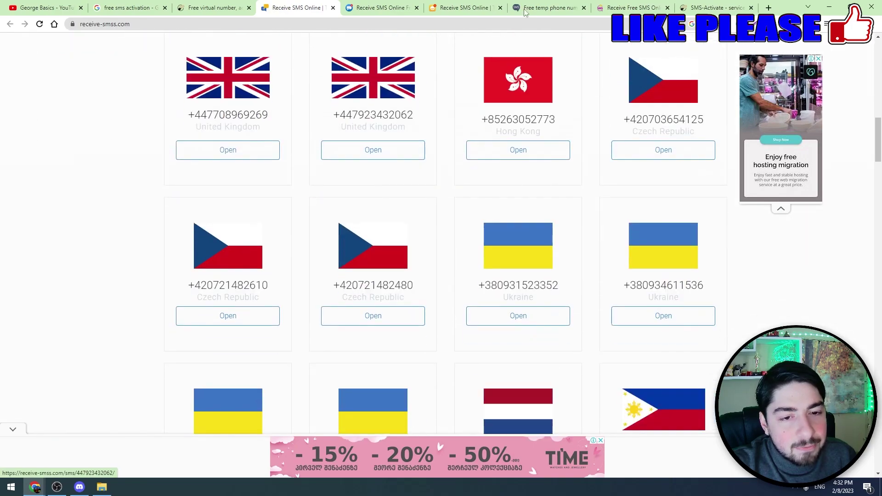
scroll(265, 249, down, 10)
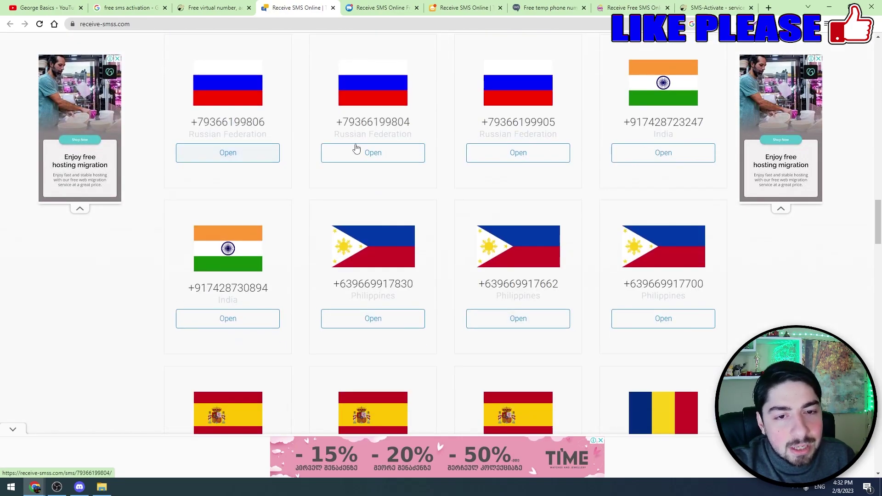
scroll(507, 203, down, 1)
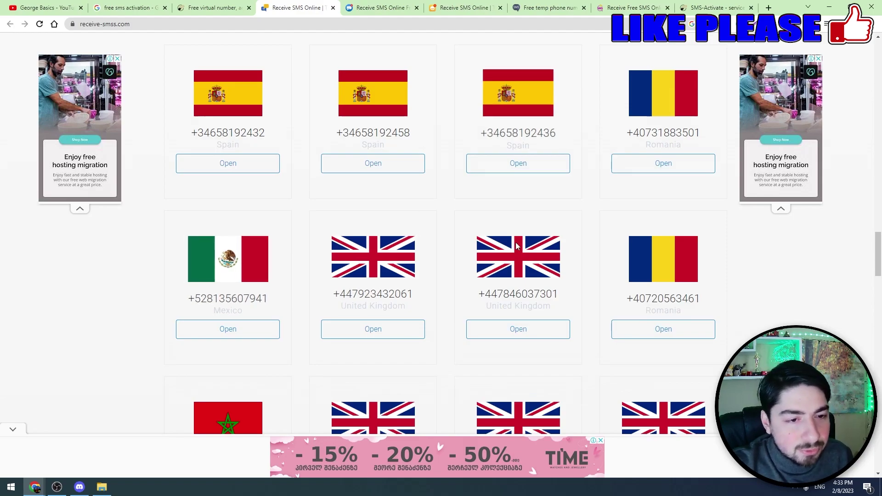
scroll(368, 285, down, 6)
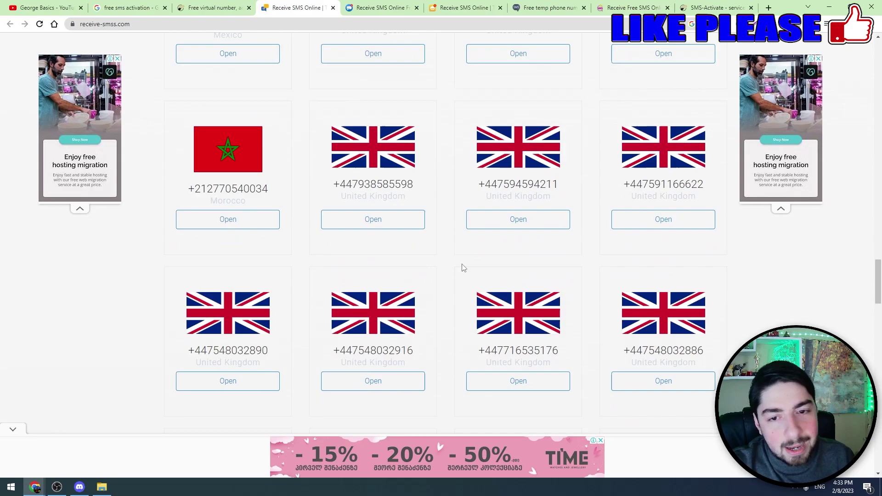
scroll(462, 271, down, 6)
Compare the free number lists on receivesms.co's ACTIVATION page and receive-sms.cc.
click(378, 7)
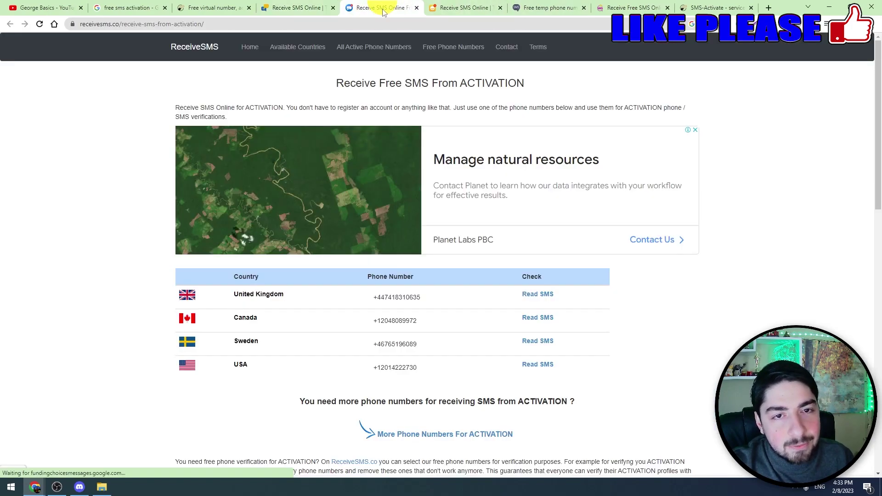
scroll(347, 233, down, 4)
scroll(263, 244, up, 4)
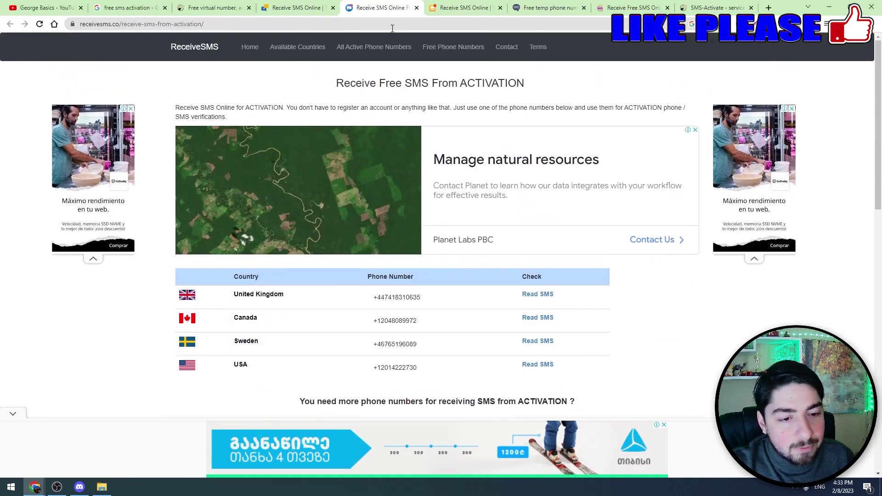
click(463, 7)
scroll(361, 194, down, 3)
scroll(361, 193, down, 12)
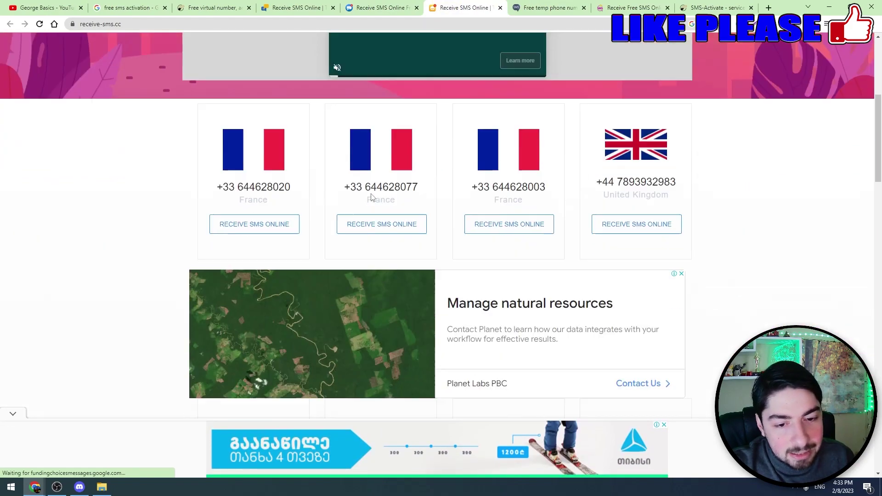
scroll(393, 220, down, 10)
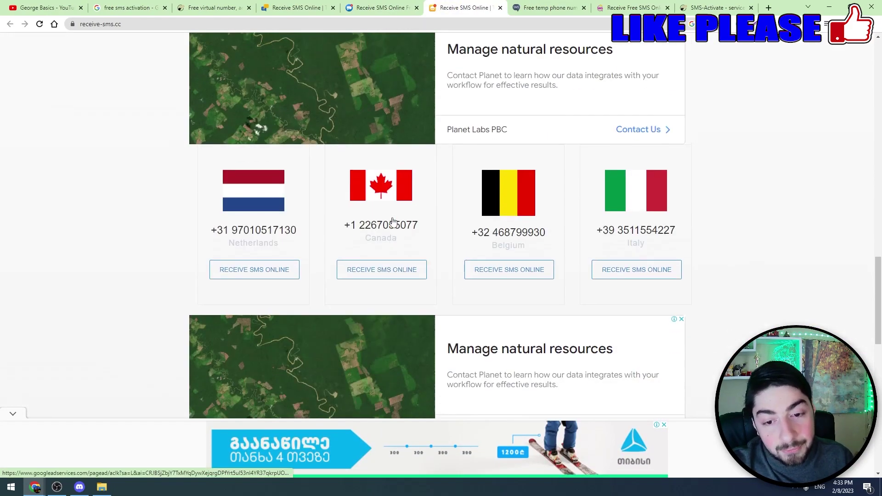
scroll(453, 255, up, 8)
Check sms-activation-service.com's free numbers and open FreeSmsCenter's China number list.
click(581, 5)
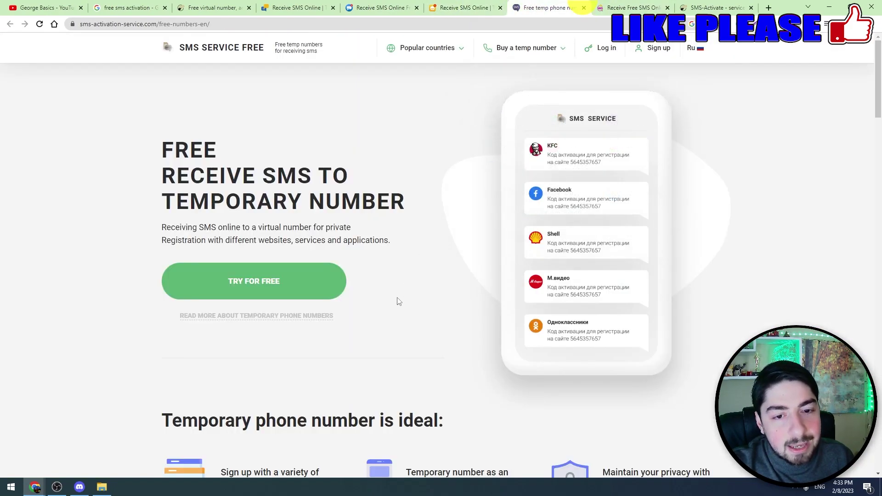
scroll(396, 301, down, 8)
key(ctrl+Tab)
scroll(308, 352, down, 10)
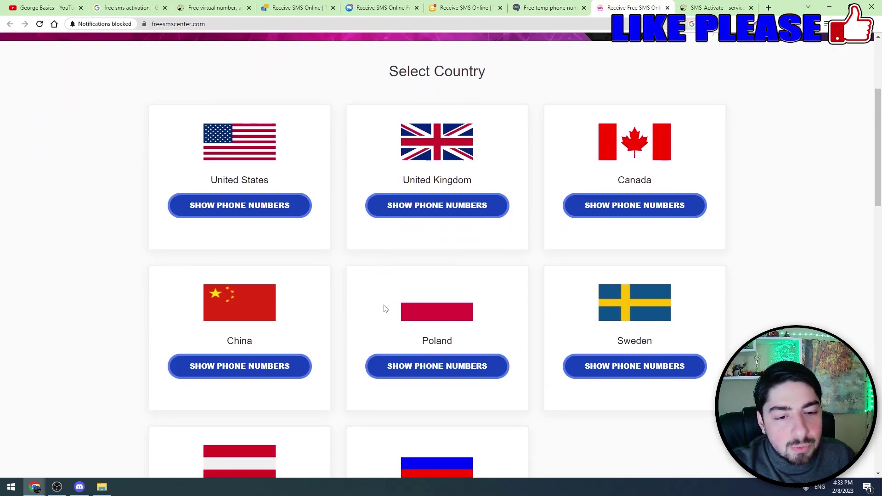
scroll(242, 183, up, 3)
click(260, 234)
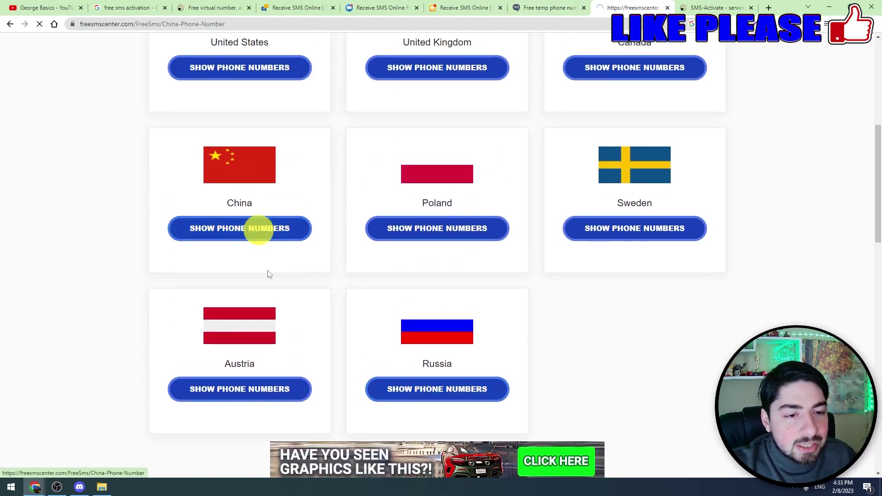
scroll(369, 271, down, 4)
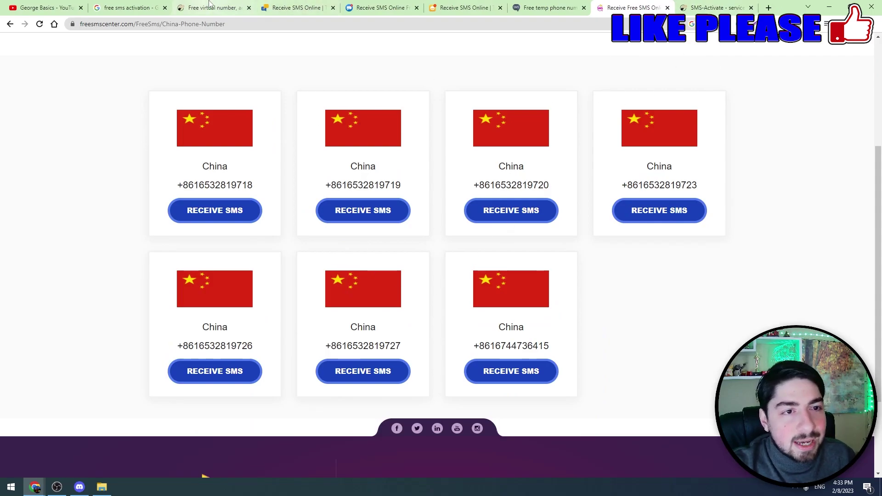
Return to the 'free sms activation' Google results and select the search query.
click(147, 7)
scroll(161, 37, up, 3)
triple_click(162, 37)
scroll(60, 175, up, 2)
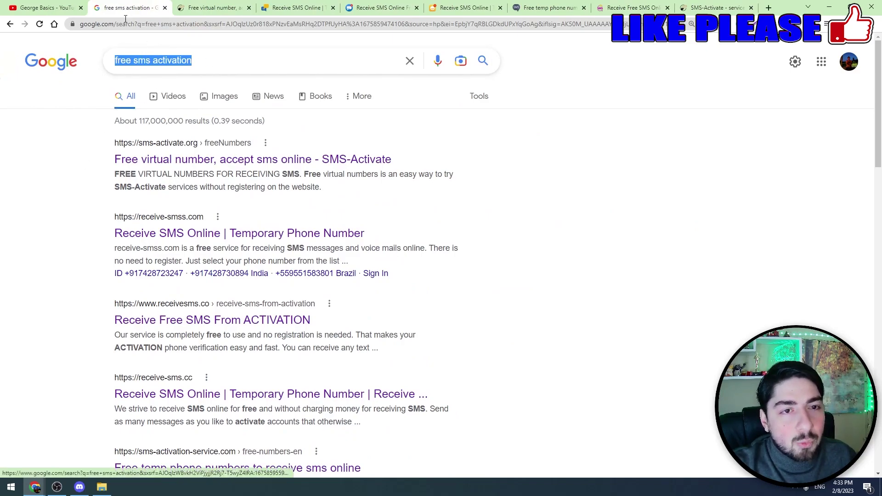
Open SMS-Activate's Free Virtual Numbers page comparing free, one-time and rented numbers.
click(228, 9)
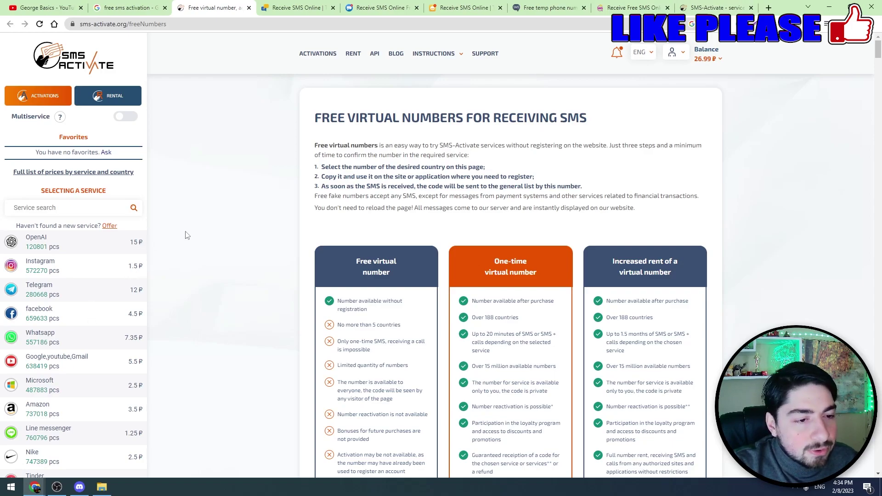
Convert 15 rubles to US dollars on Google (0.21), then return to SMS-Activate.
click(127, 7)
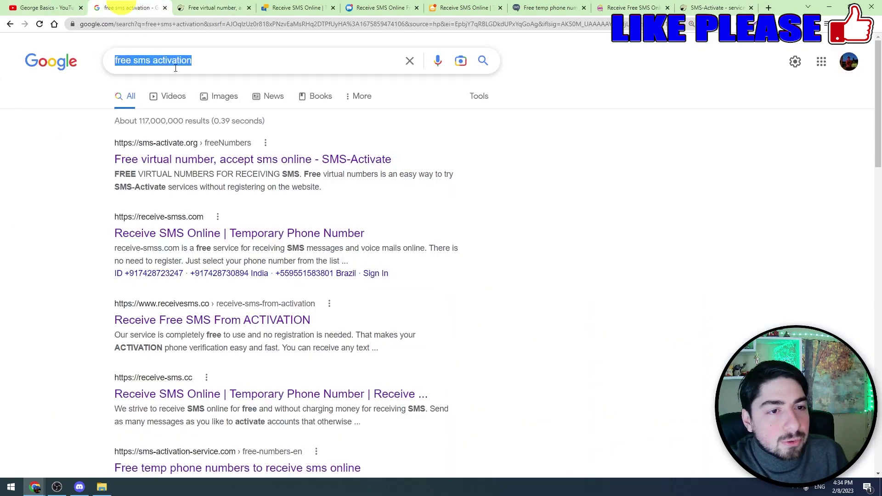
click(176, 68)
key(ctrl+a)
text(15 ru)
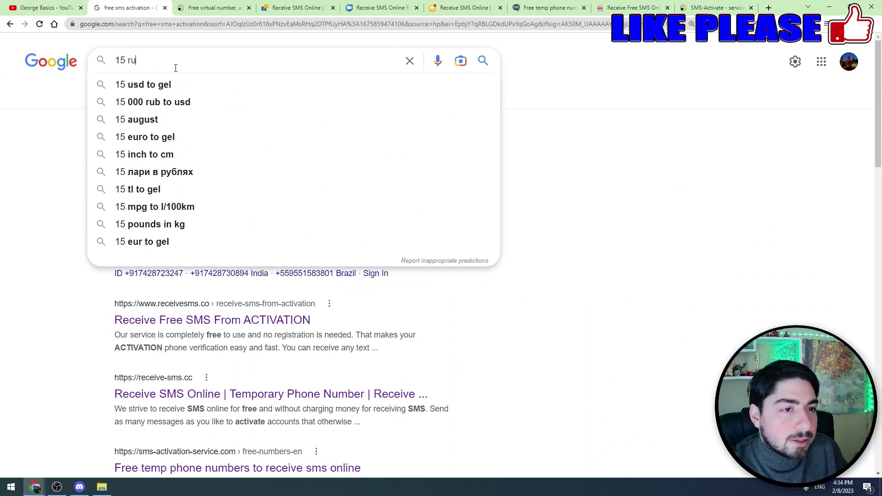
text(bles in usd)
key(Return)
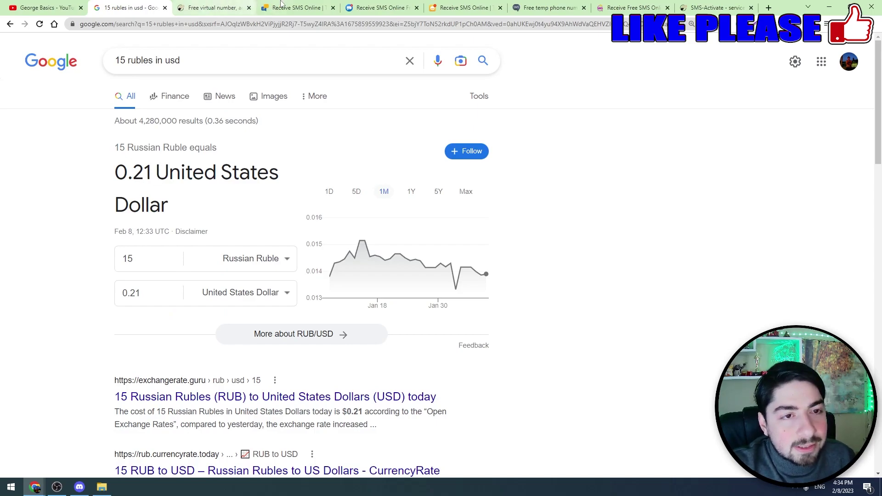
click(193, 5)
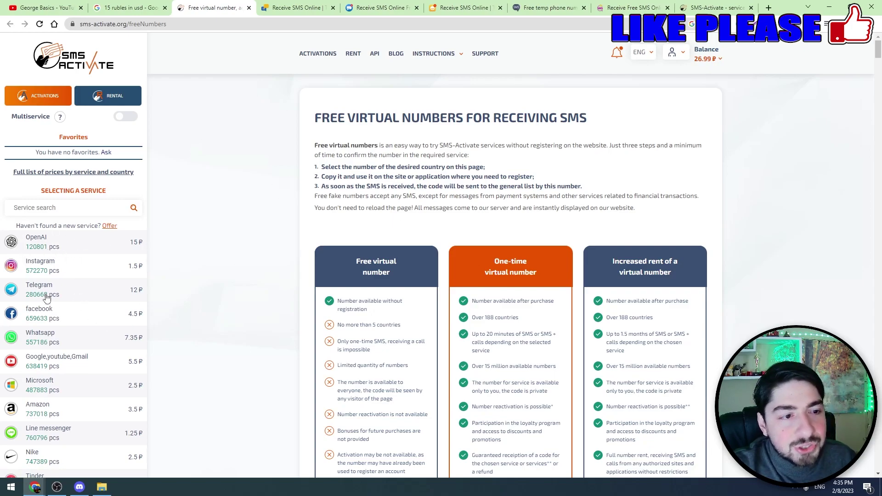
Review SMS-Activate's service prices, then move to receive-smss.com's UK and Brazil numbers.
scroll(79, 301, down, 3)
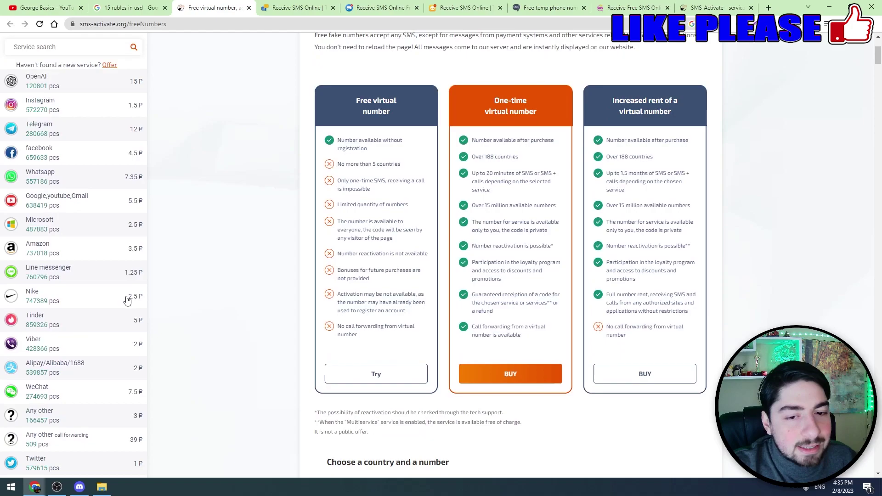
scroll(121, 301, up, 2)
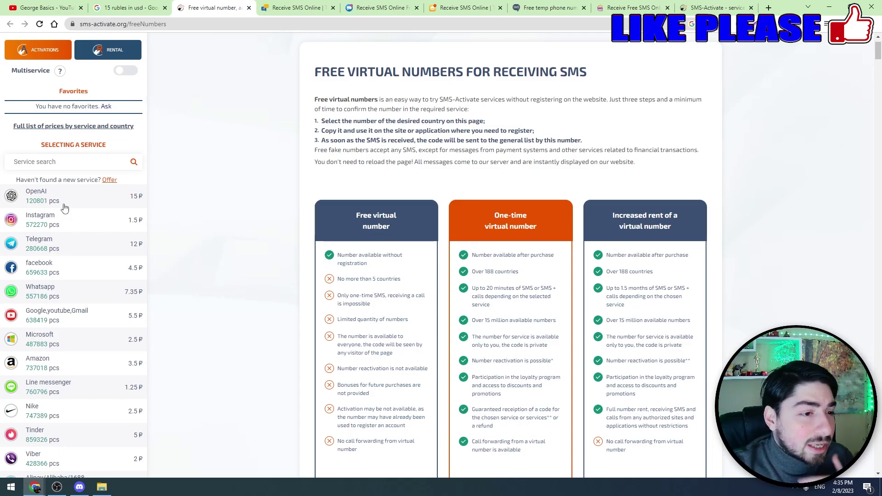
scroll(69, 243, up, 1)
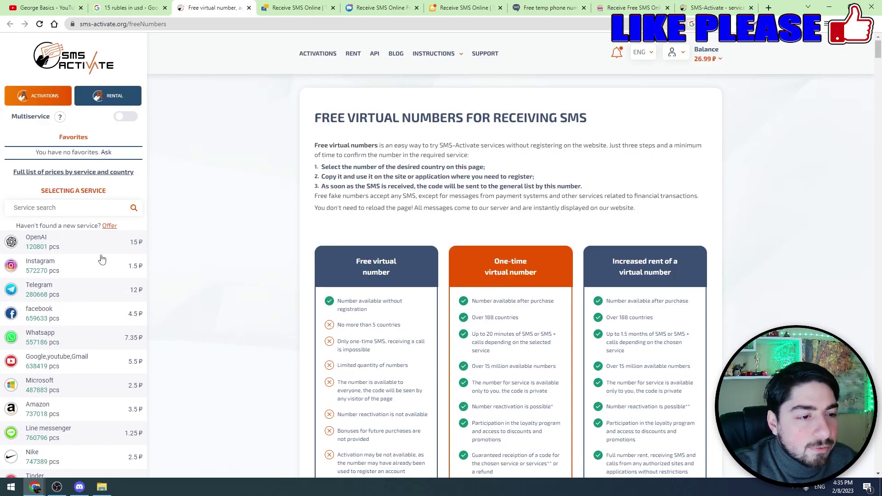
click(291, 8)
Load chat.openai.com in the current tab to reach the ChatGPT welcome page.
click(290, 24)
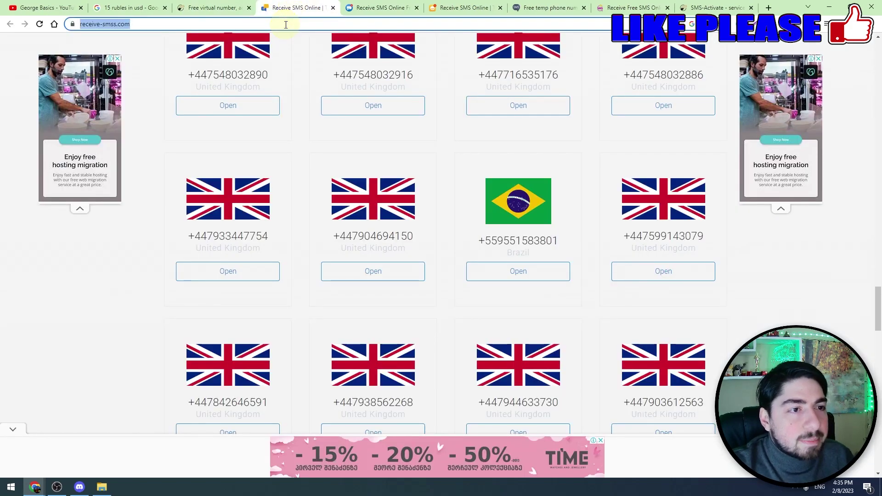
text(chat)
key(Return)
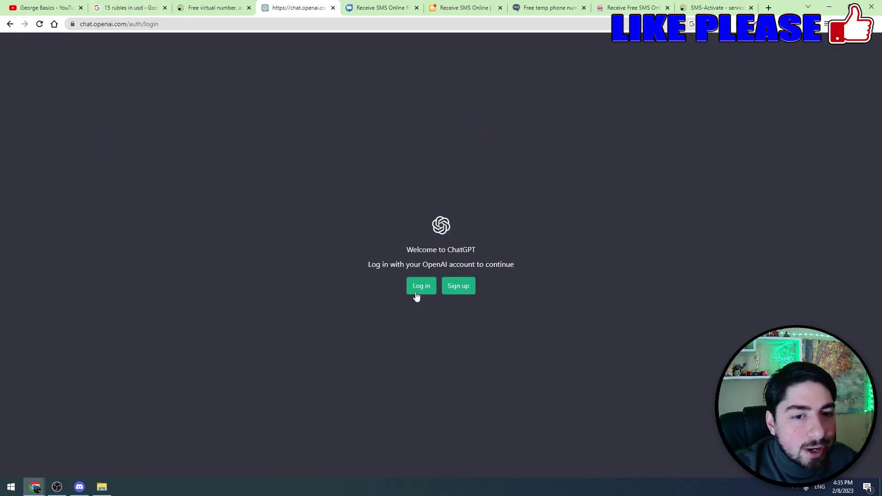
click(215, 7)
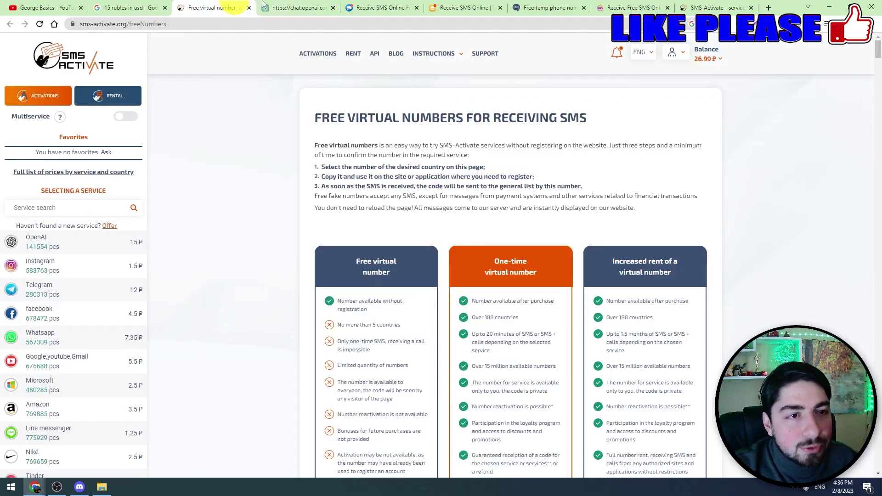
click(298, 7)
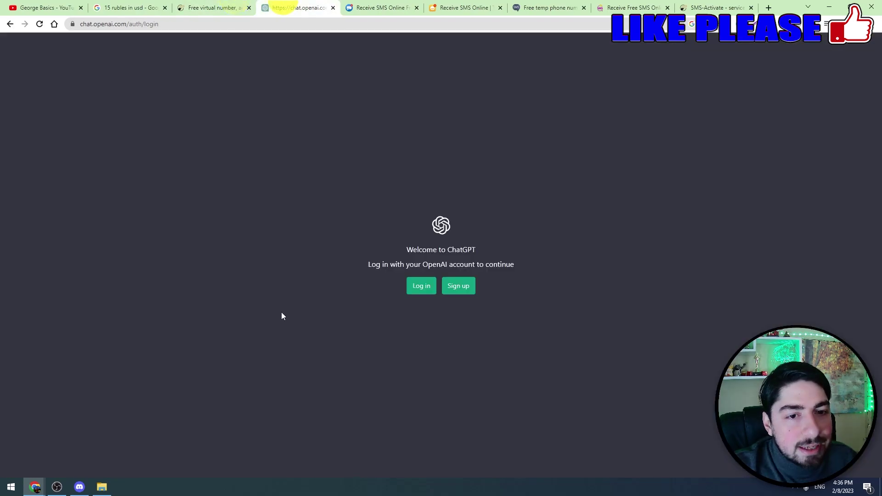
Sign up for a new OpenAI account with the pasted e-mail and a password.
click(460, 290)
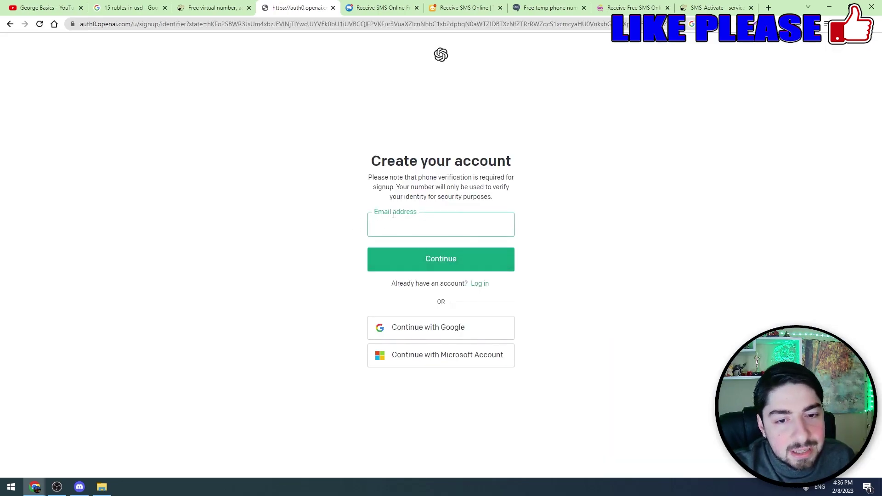
key(ctrl+v)
click(463, 260)
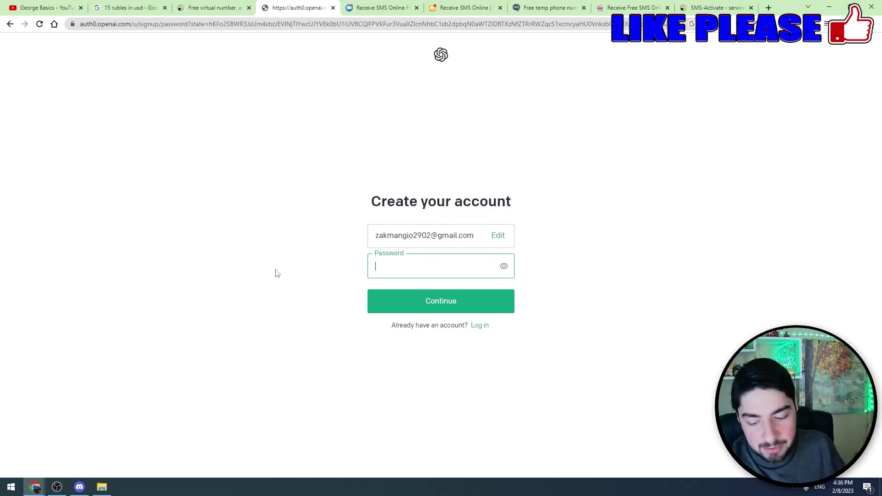
text(••••••)
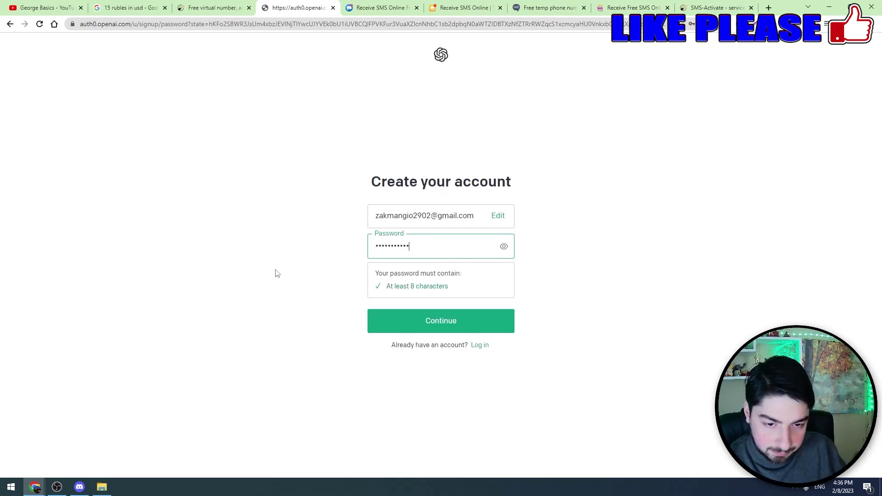
key(Return)
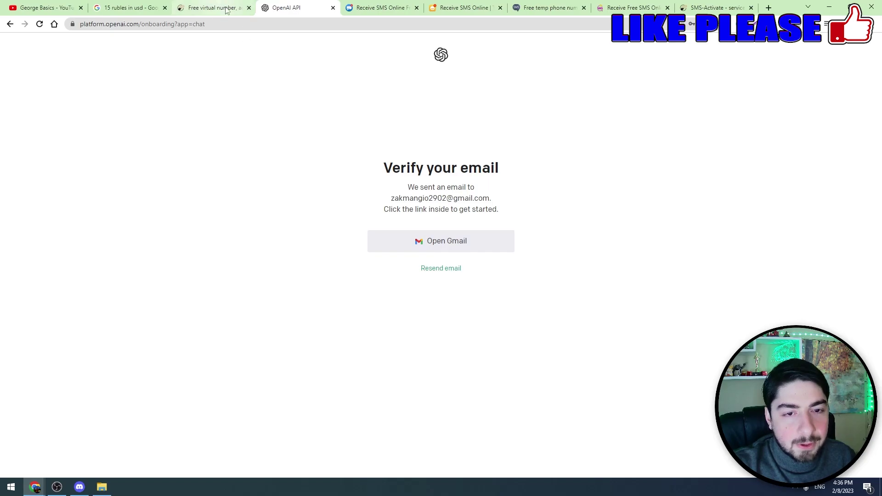
Confirm the e-mail address via the verification link in the inbox.
click(432, 235)
click(418, 260)
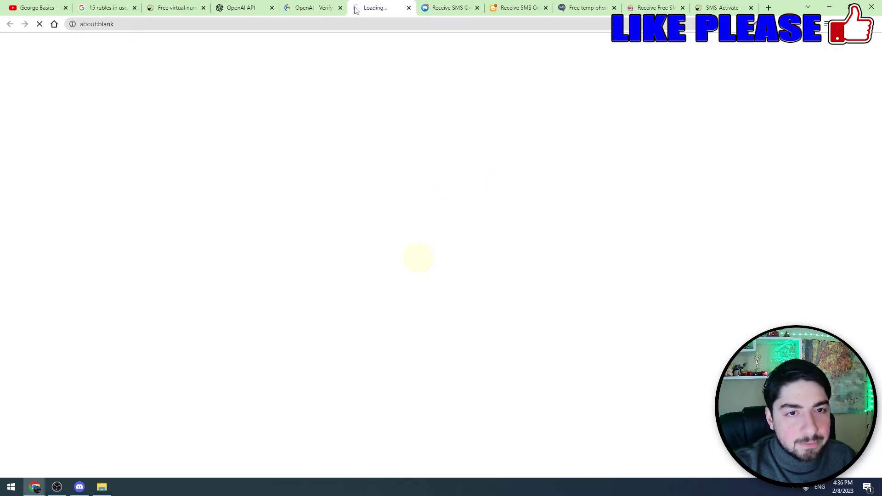
drag(375, 4, 308, 6)
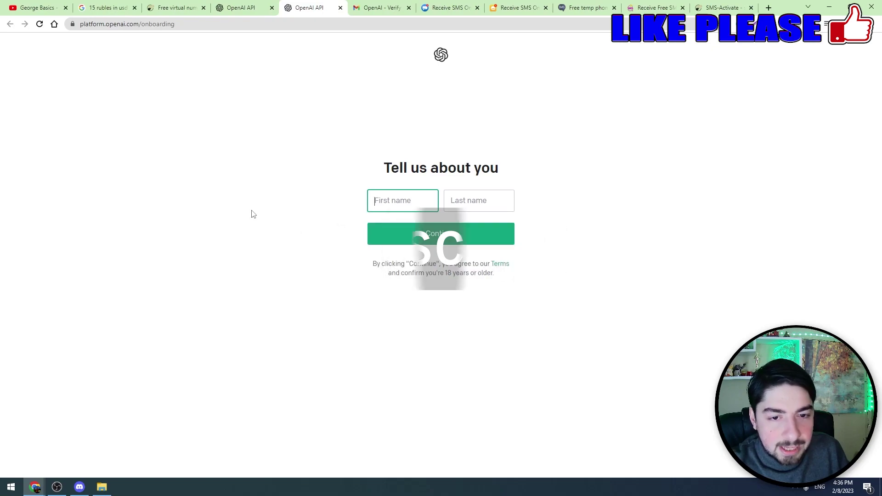
Enter the user's first and last name and continue to phone verification.
text(Goe)
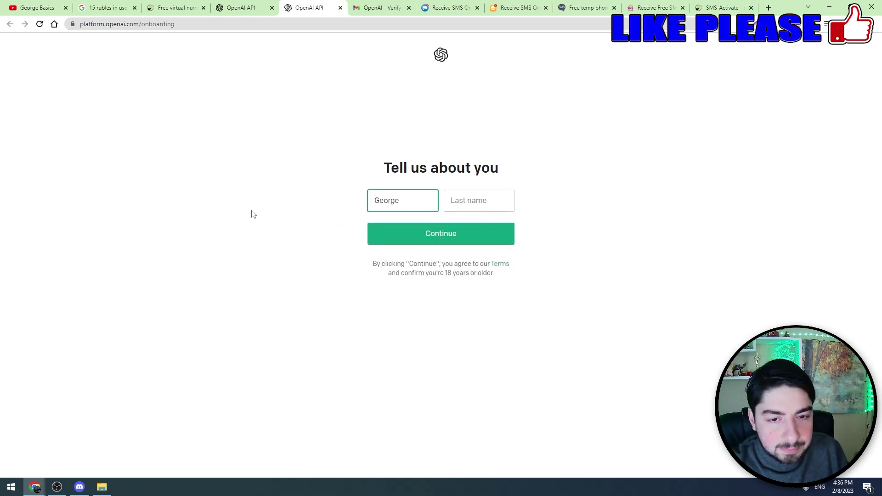
key(Tab)
text(B)
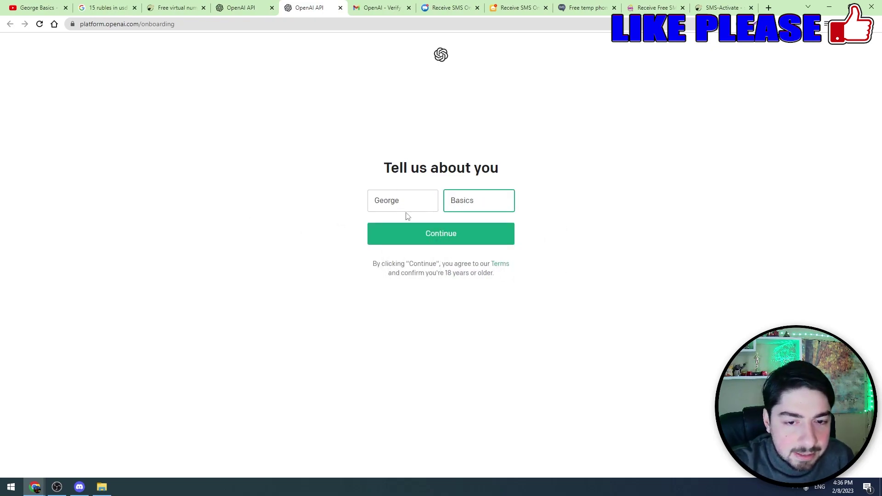
click(419, 231)
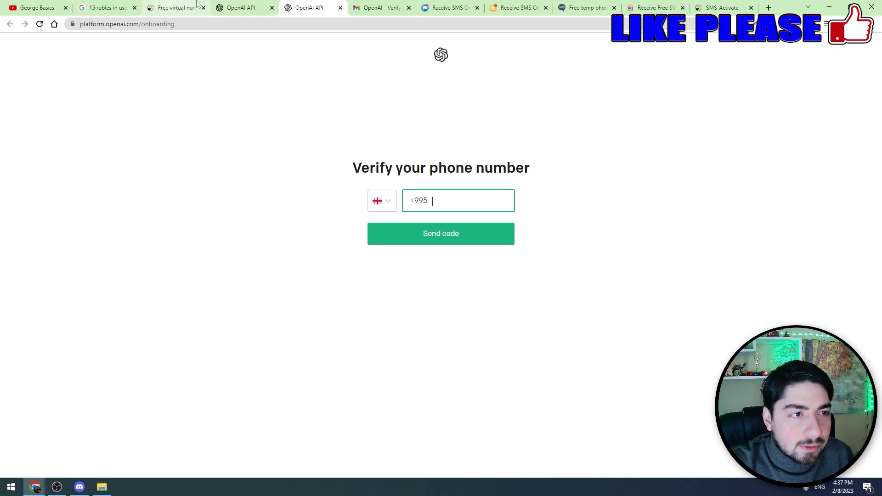
Choose OpenAI in SMS-Activate and buy an Estonian number for 22.50 ₽.
drag(175, 8, 247, 8)
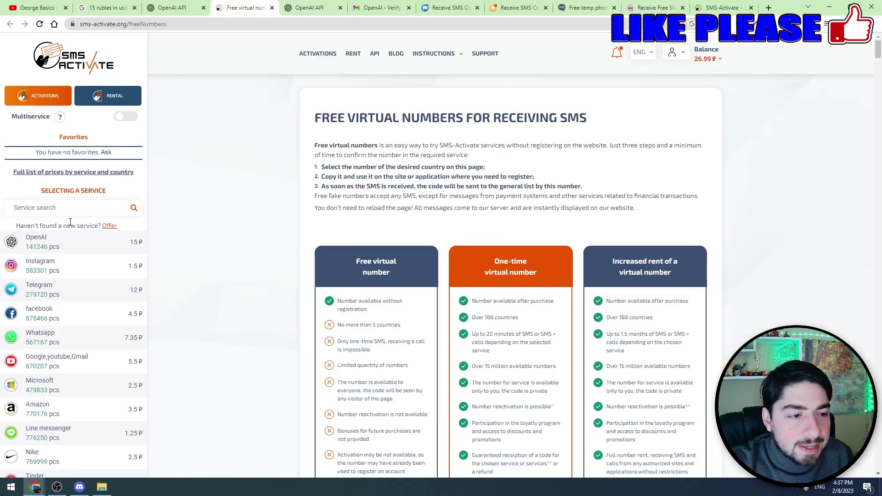
click(66, 244)
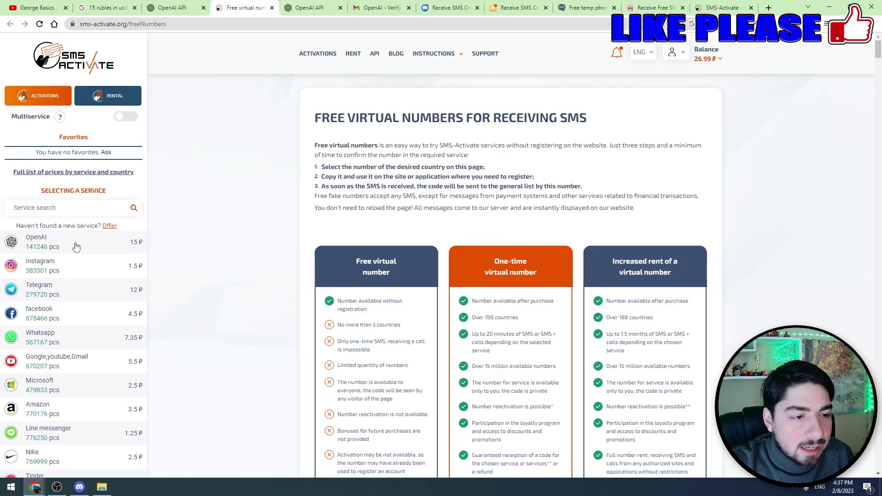
scroll(51, 212, down, 2)
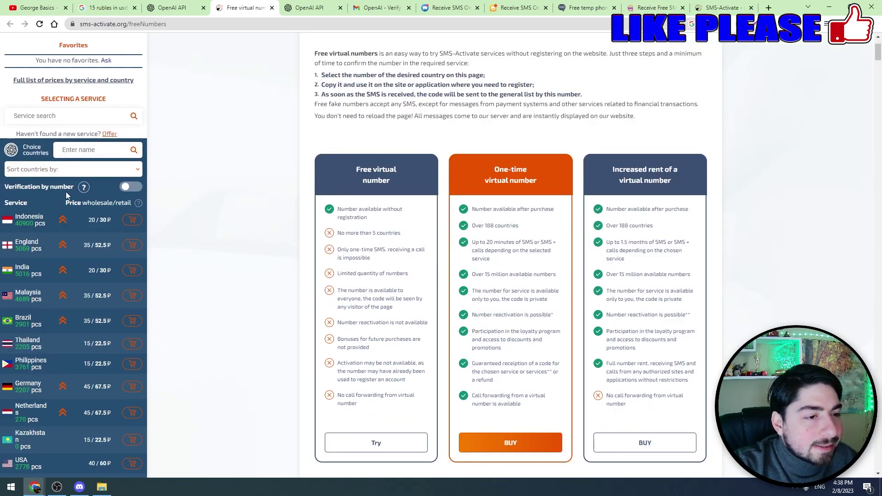
scroll(51, 184, down, 4)
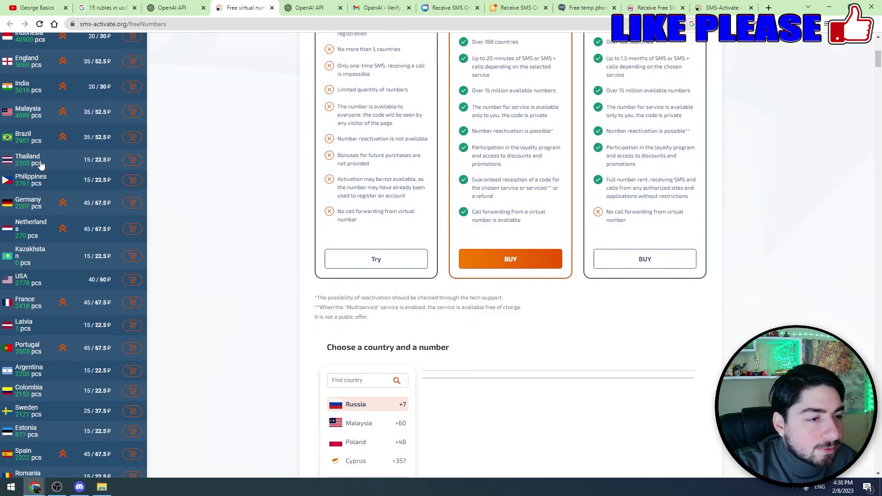
scroll(37, 170, down, 1)
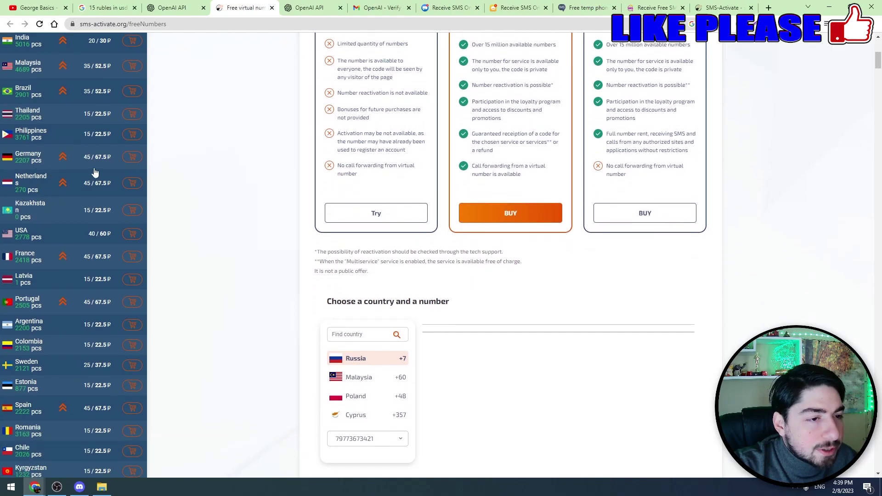
scroll(91, 172, down, 3)
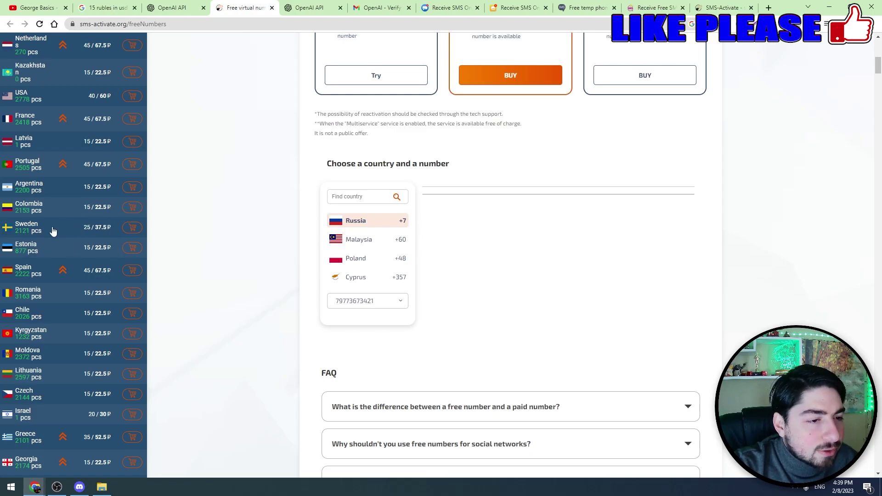
scroll(64, 249, down, 1)
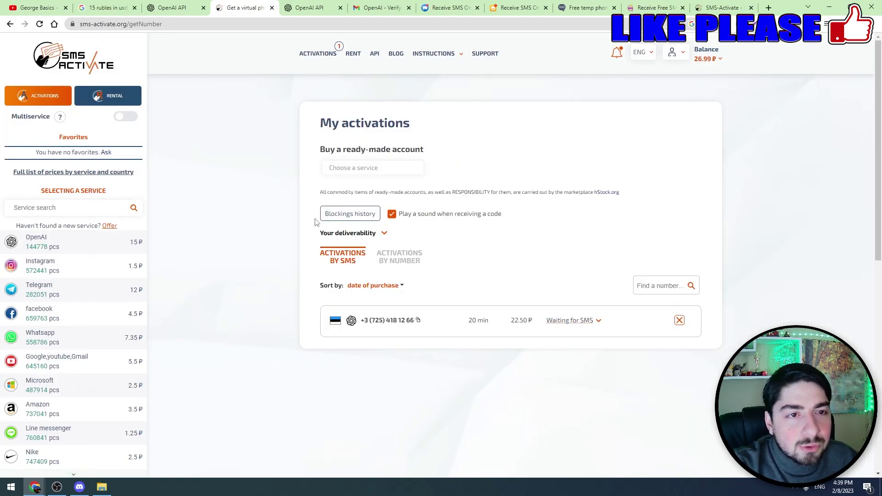
Copy the purchased Estonian number from My activations, leaving a 4.49 ₽ balance.
scroll(365, 200, down, 2)
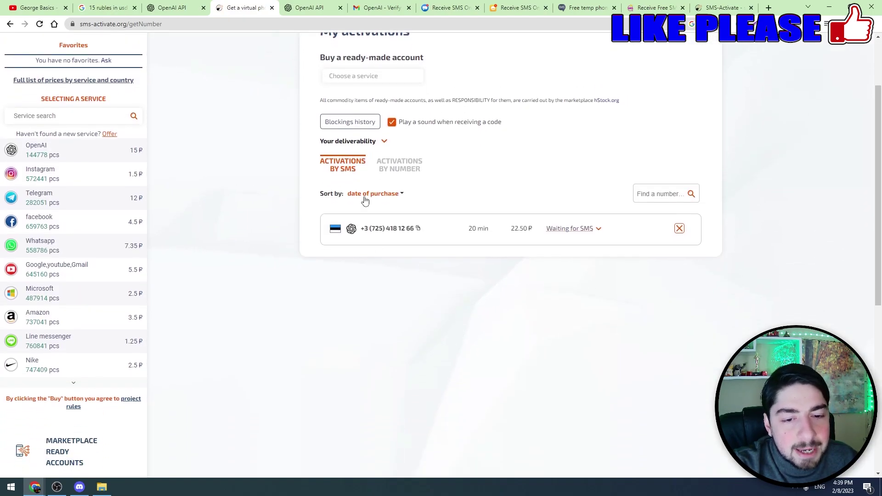
click(418, 230)
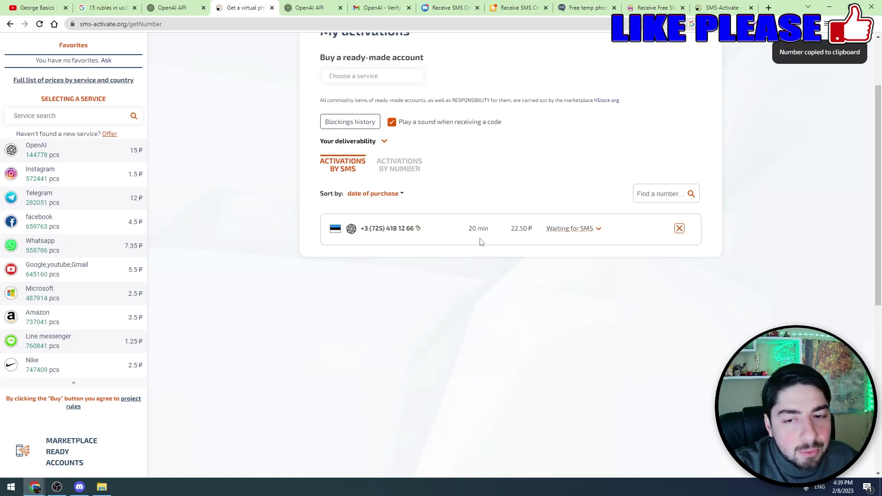
scroll(509, 262, up, 2)
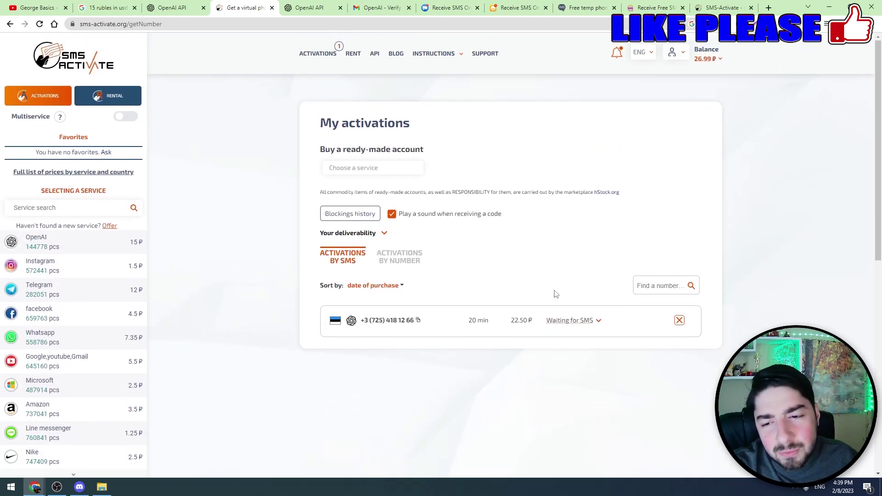
scroll(598, 309, down, 1)
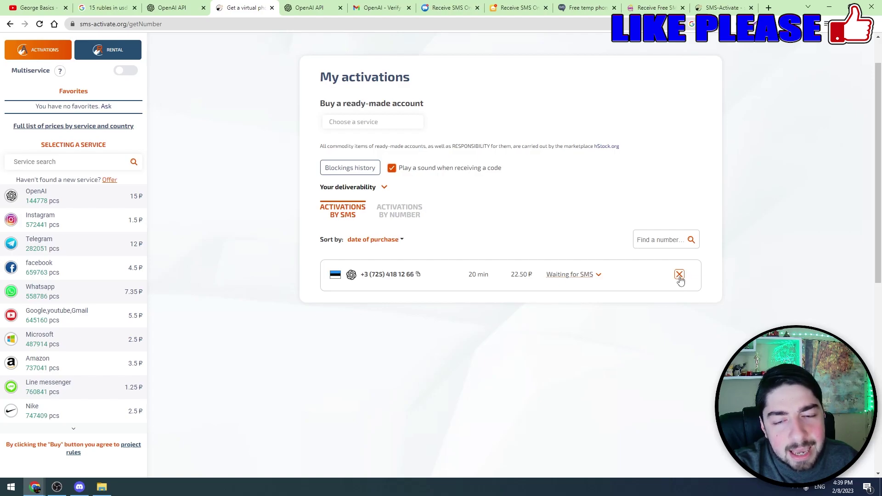
scroll(681, 281, up, 1)
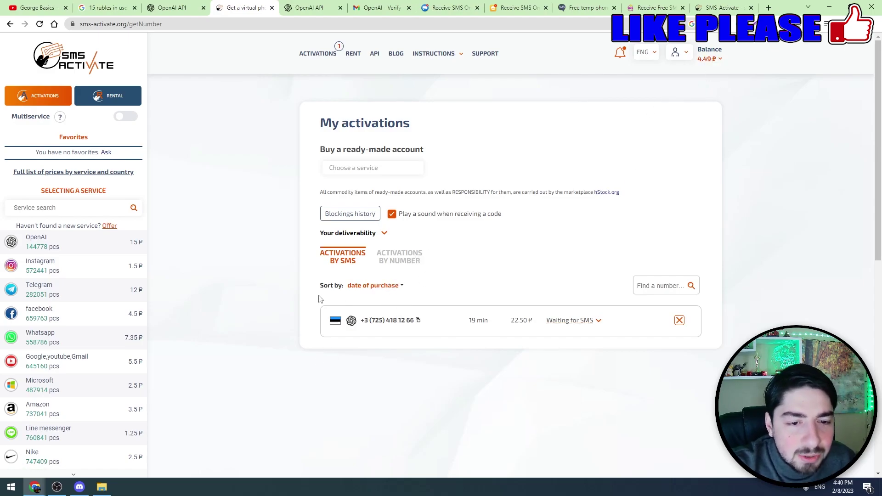
On the OpenAI phone verification page, set the country code to Estonia (+372).
click(301, 8)
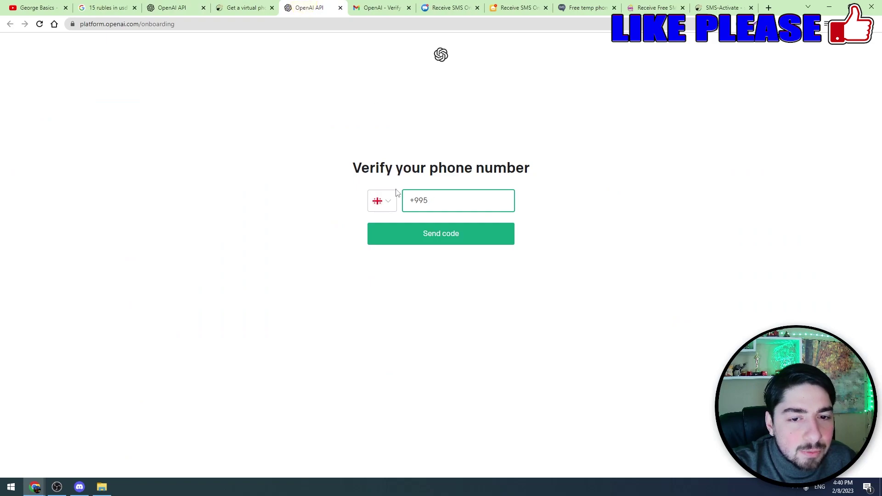
click(381, 202)
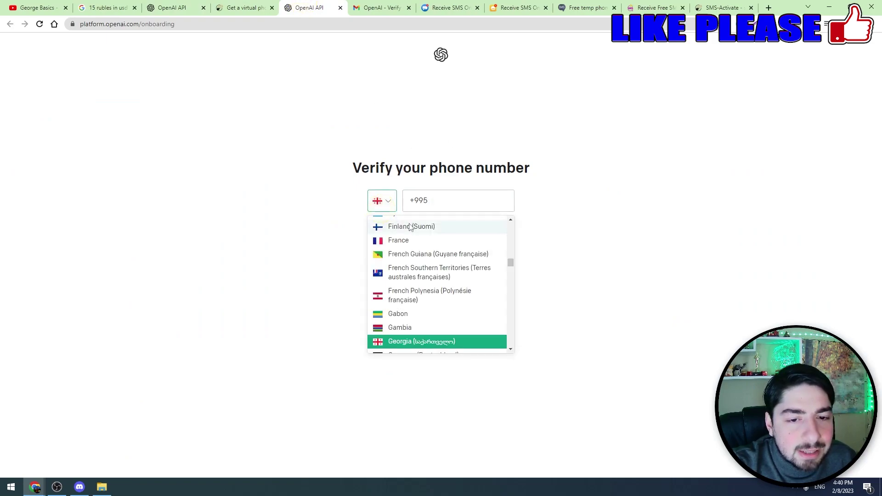
scroll(412, 246, up, 20)
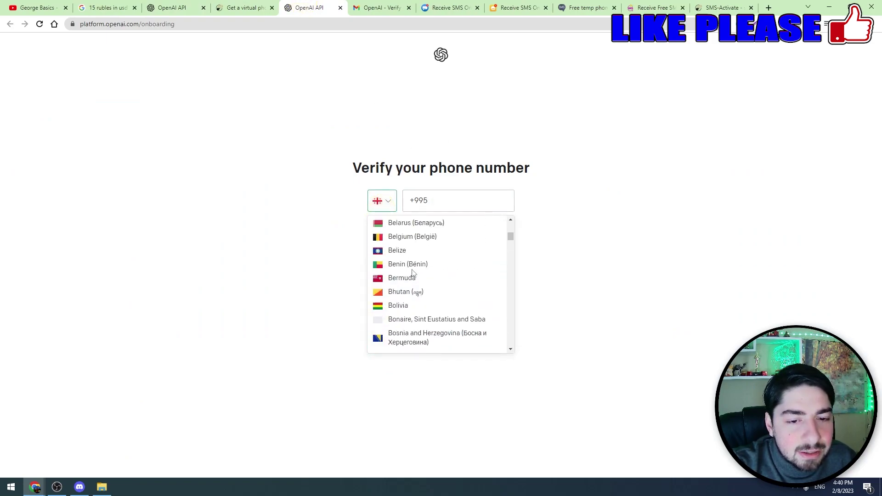
click(399, 236)
Paste the purchased SMS-Activate number after +372 and request the SMS verification code.
click(248, 8)
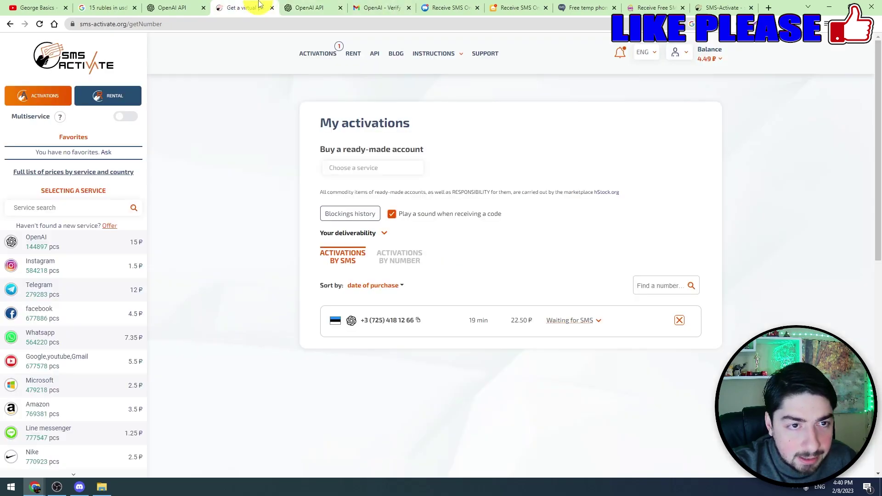
click(307, 7)
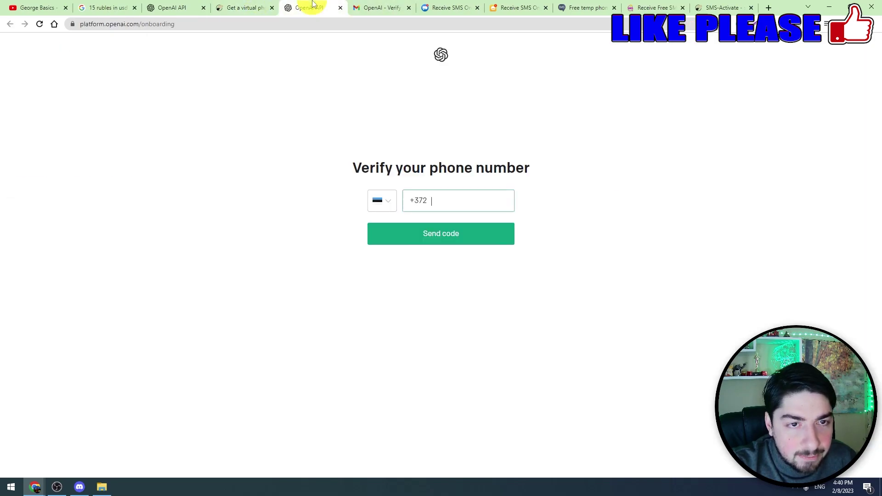
click(243, 7)
click(307, 8)
key(ctrl+v)
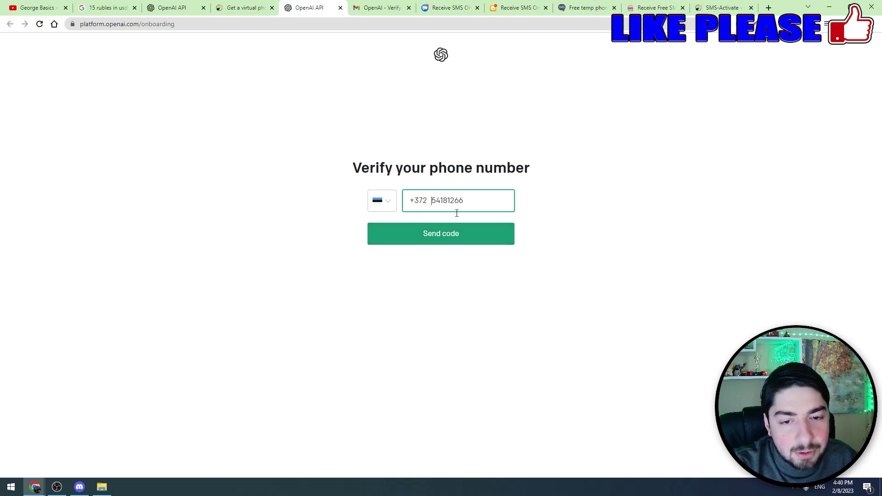
click(439, 237)
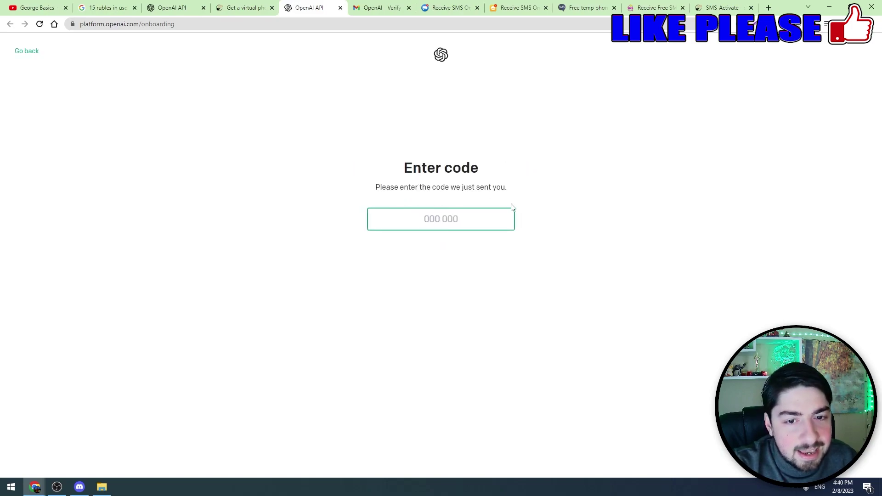
Wait on SMS-Activate for the Estonian number's SMS, then select the received verification code.
click(244, 8)
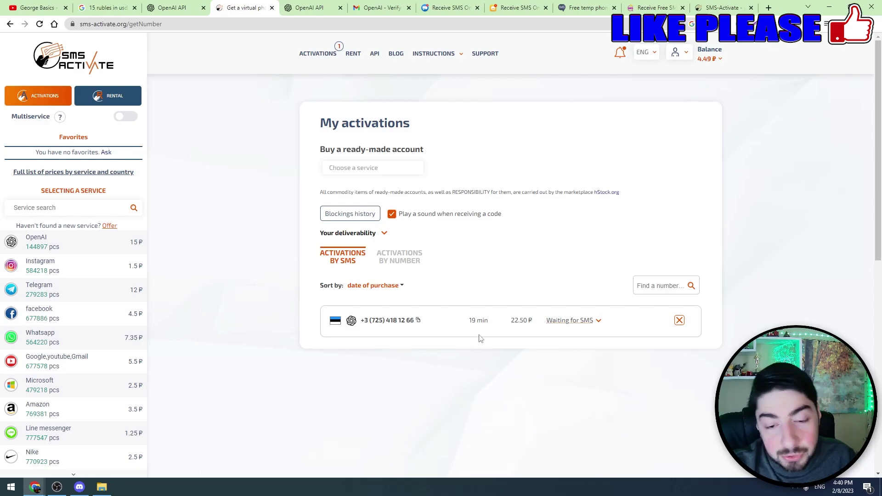
scroll(459, 266, down, 3)
scroll(597, 275, up, 2)
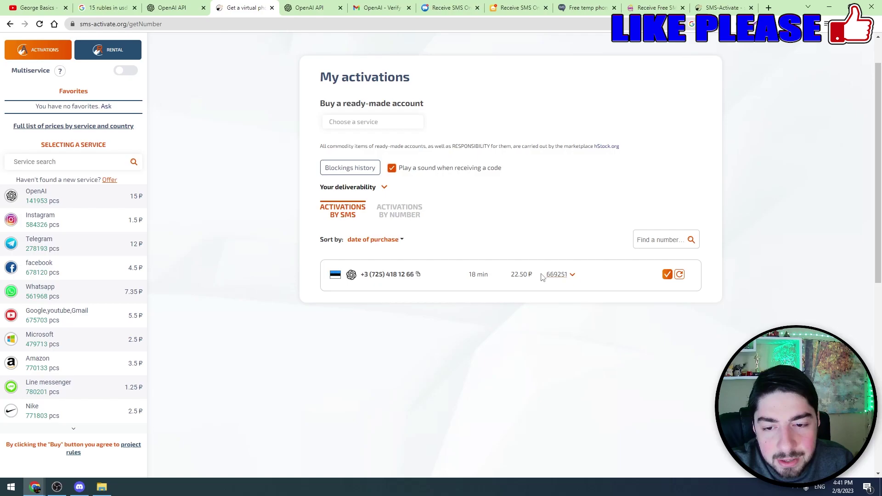
drag(542, 278, 568, 272)
Paste the received SMS code into OpenAI's Enter code field, then move to receivesms.co.
click(303, 7)
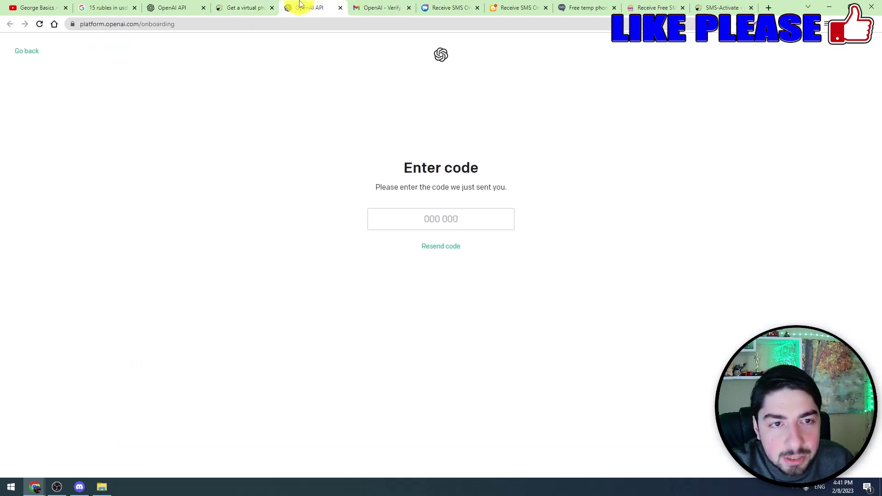
key(ctrl+v)
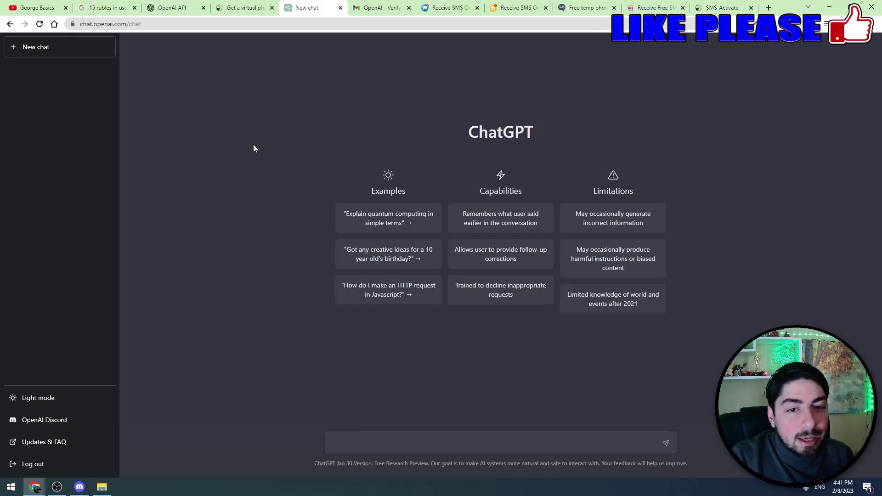
click(448, 8)
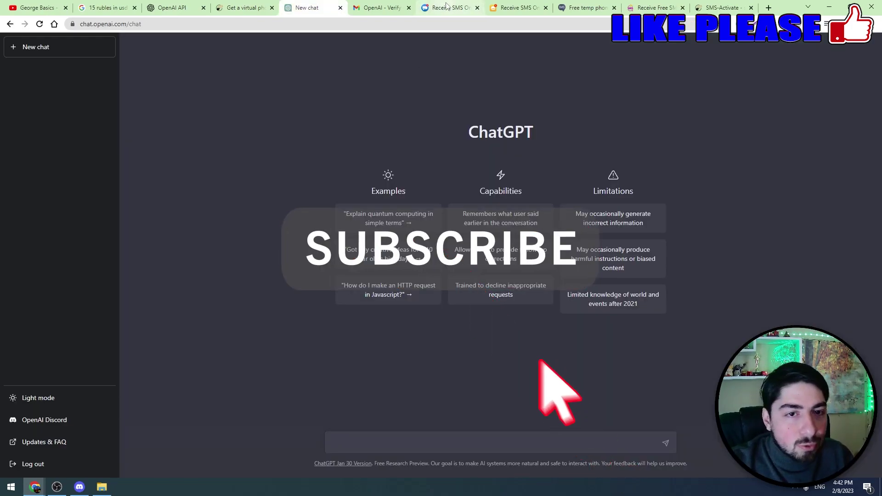
click(463, 6)
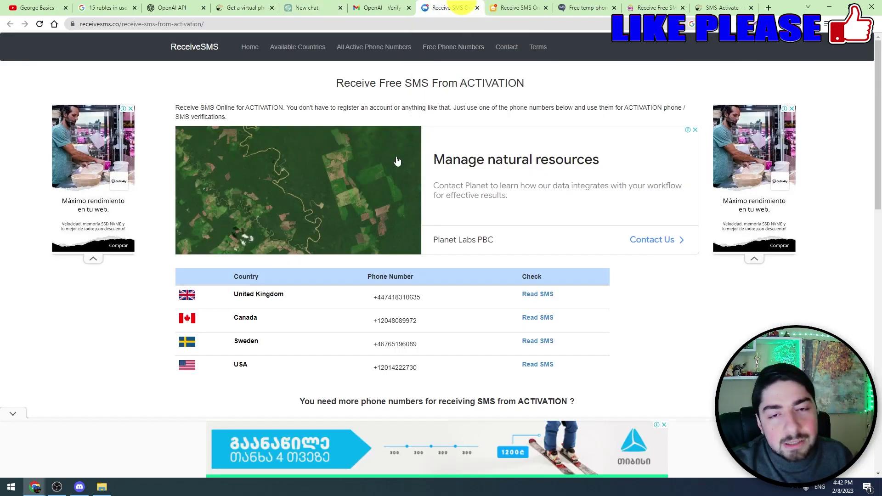
Scroll receive-sms.cc to its free Netherlands, Canada, Belgium and Italy numbers.
click(538, 4)
scroll(368, 261, down, 2)
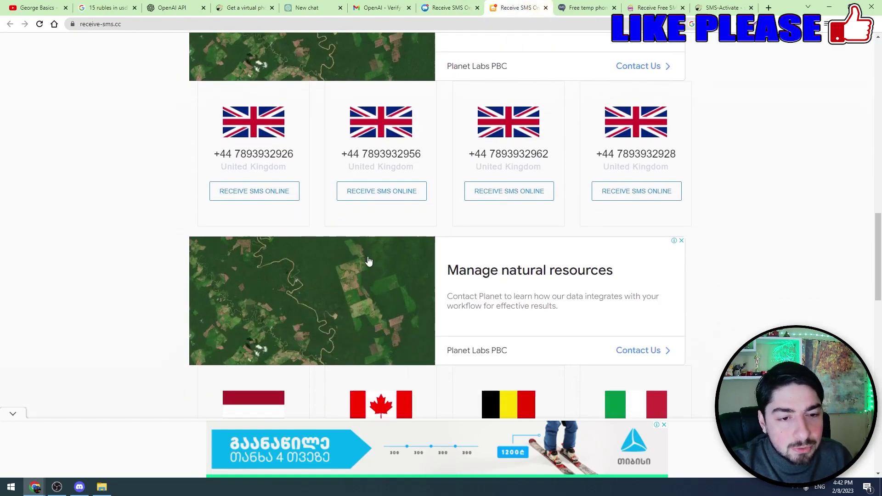
scroll(368, 261, down, 8)
scroll(566, 290, up, 3)
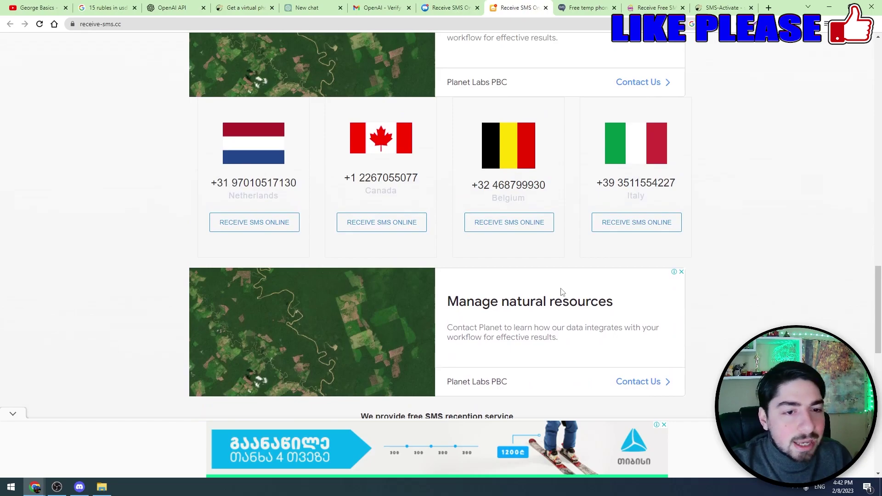